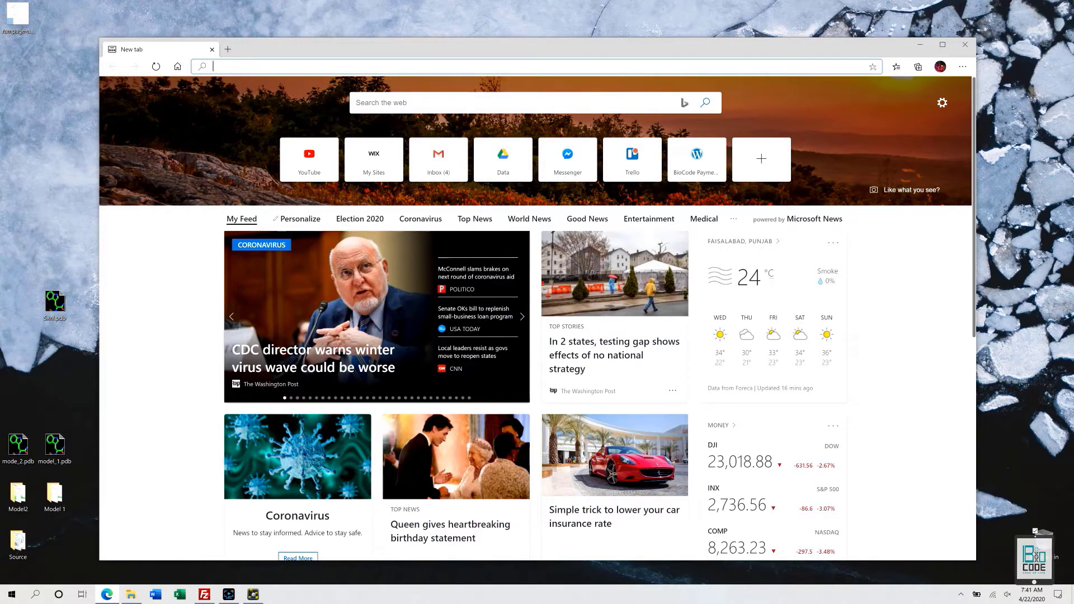
text(procheck)
Step: Search Bing for 'procheck' and open the DOE-MBI Structure Lab UCLA PROCHECK page
key(Return)
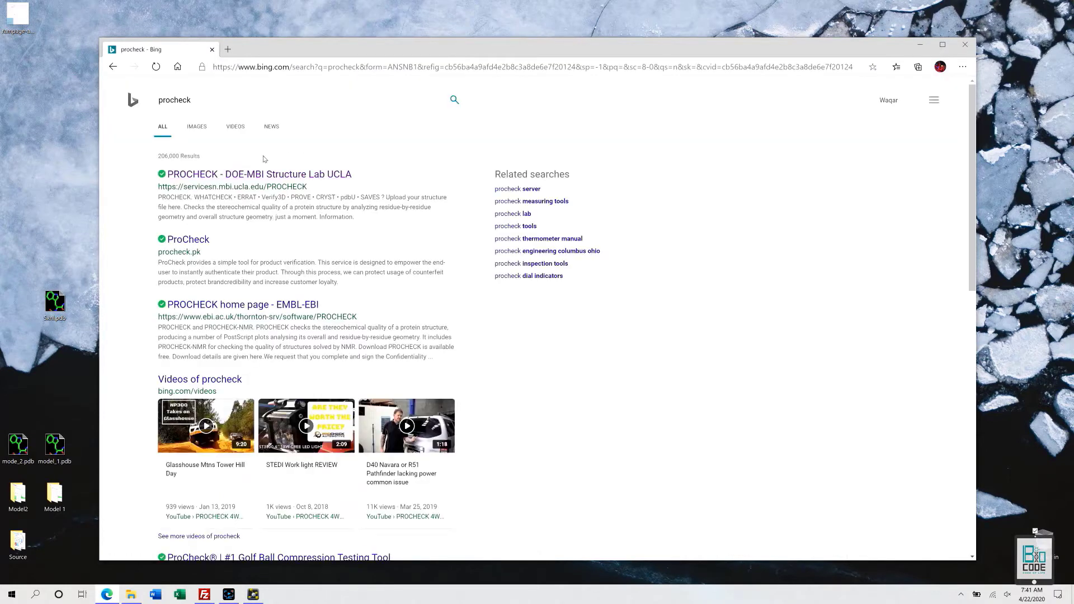
click(248, 196)
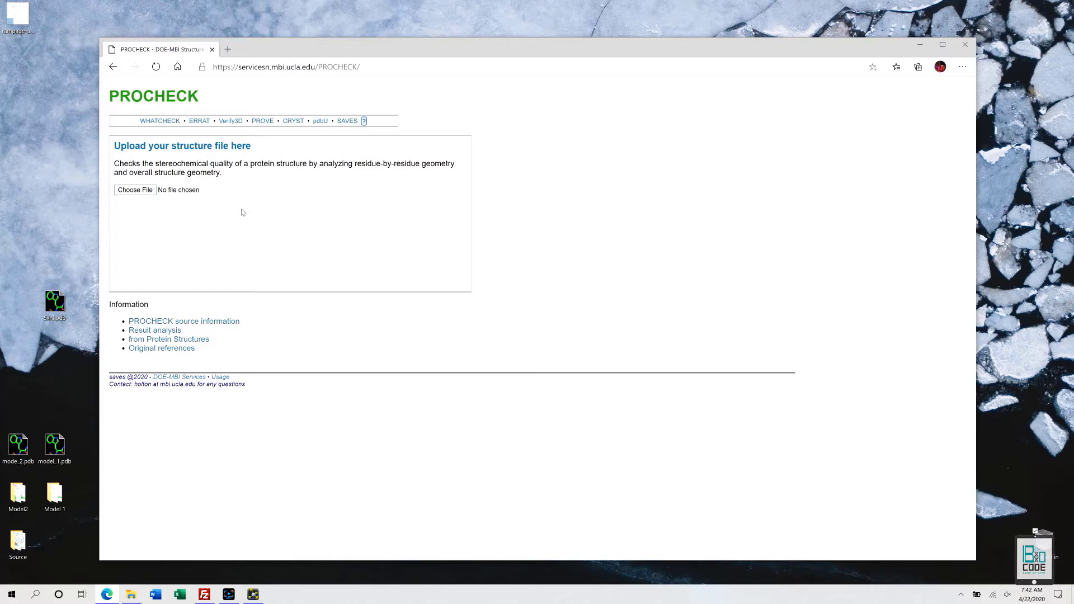
Step: Upload model_1.pdb from the Desktop and run the PROCHECK evaluation
click(134, 192)
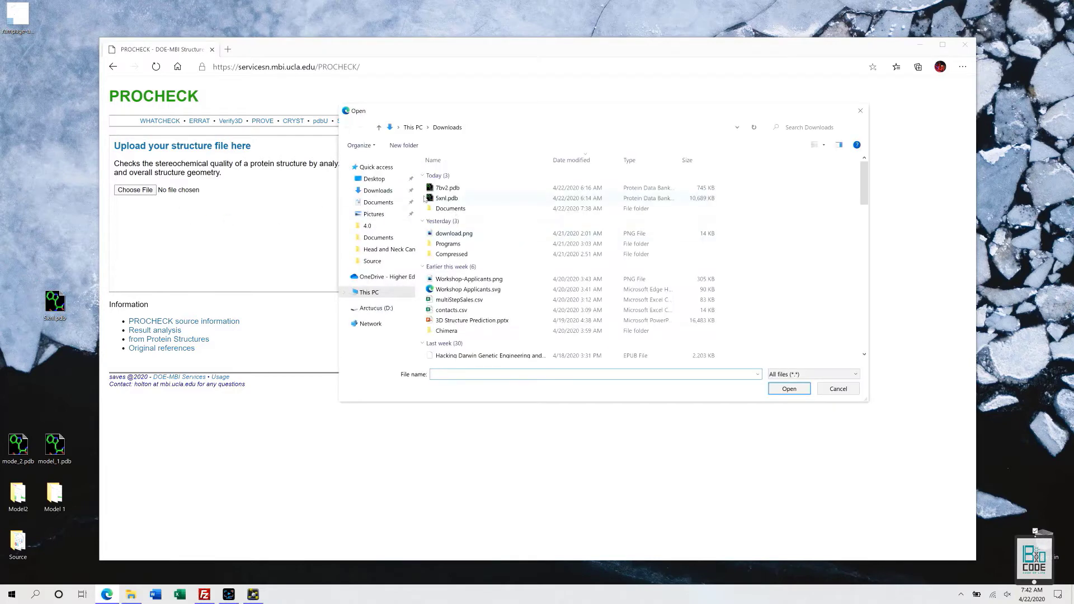
click(374, 179)
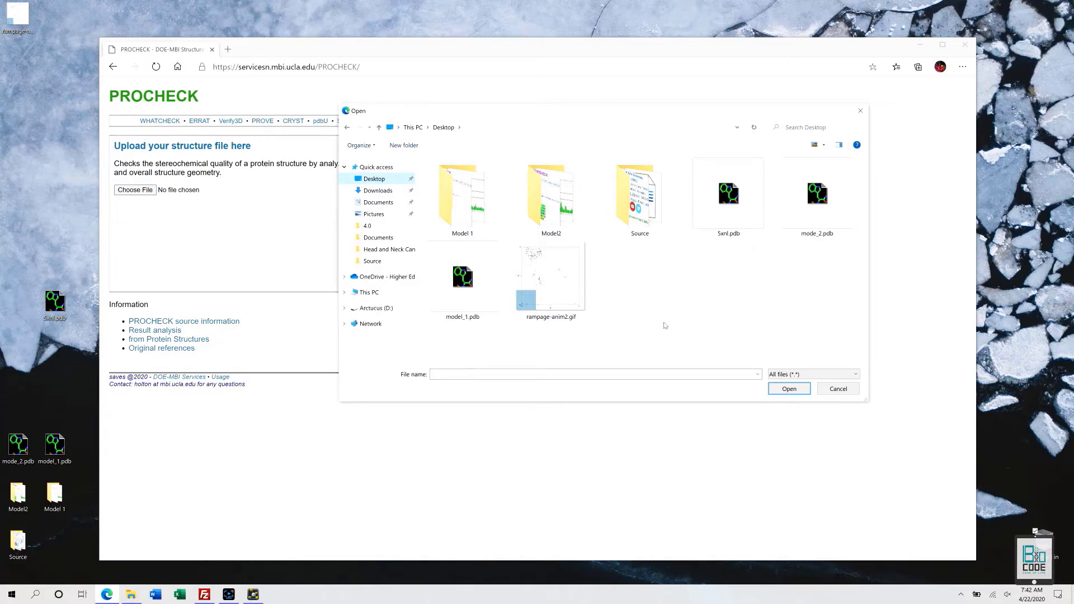
double_click(463, 285)
click(270, 206)
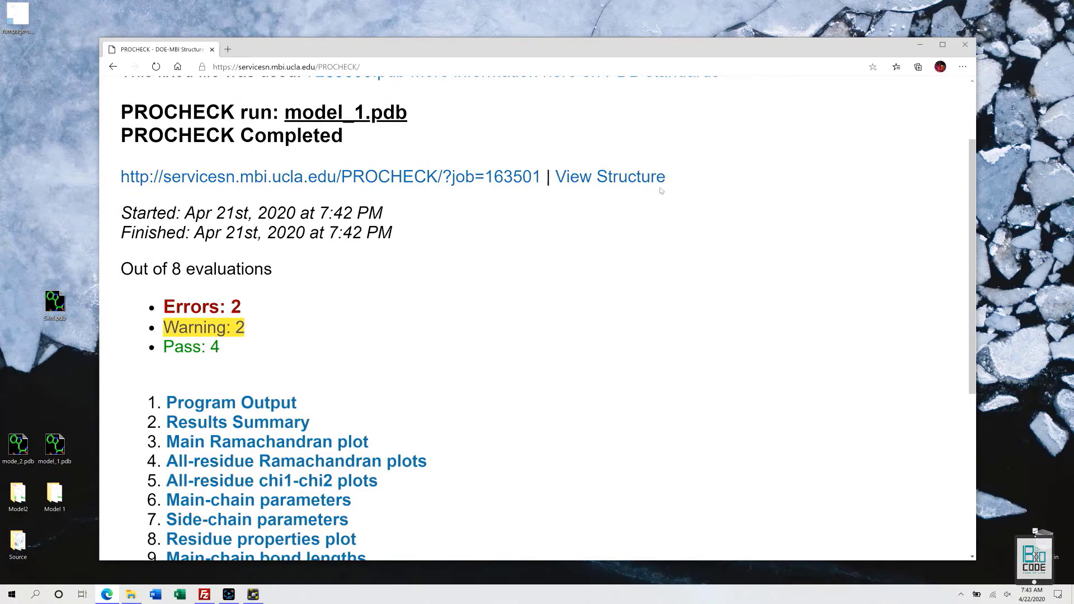
scroll(587, 289, down, 2)
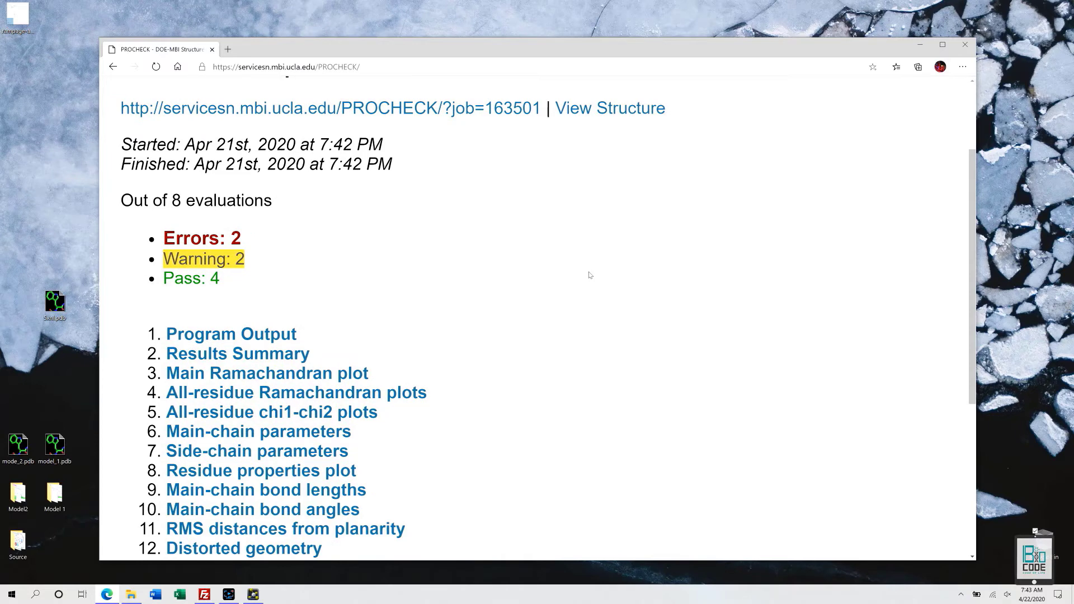
scroll(589, 274, down, 1)
scroll(589, 275, down, 1)
scroll(589, 274, down, 1)
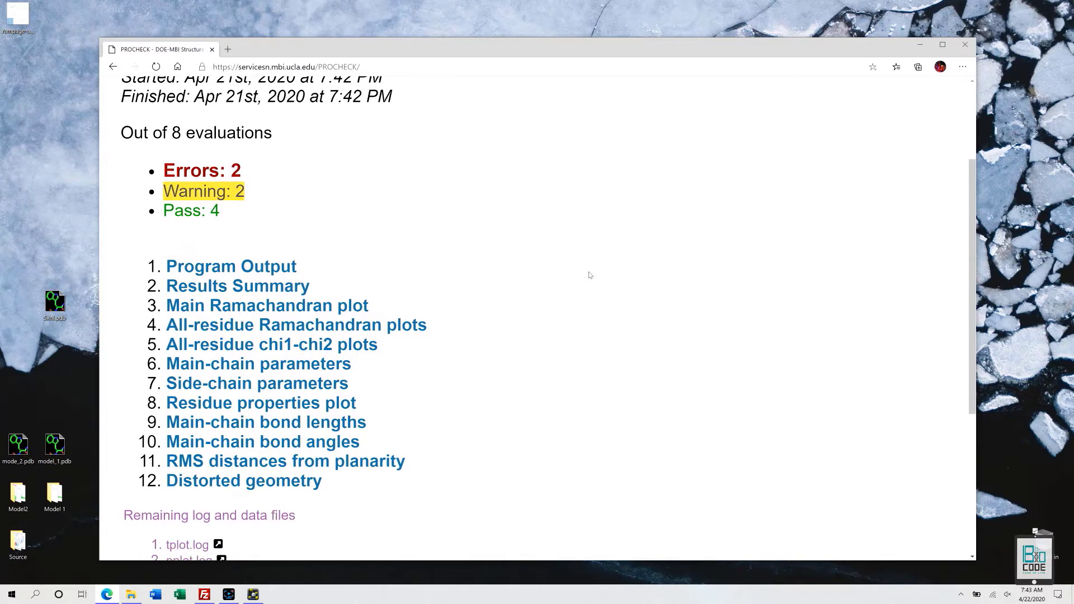
scroll(589, 274, down, 1)
scroll(589, 275, down, 1)
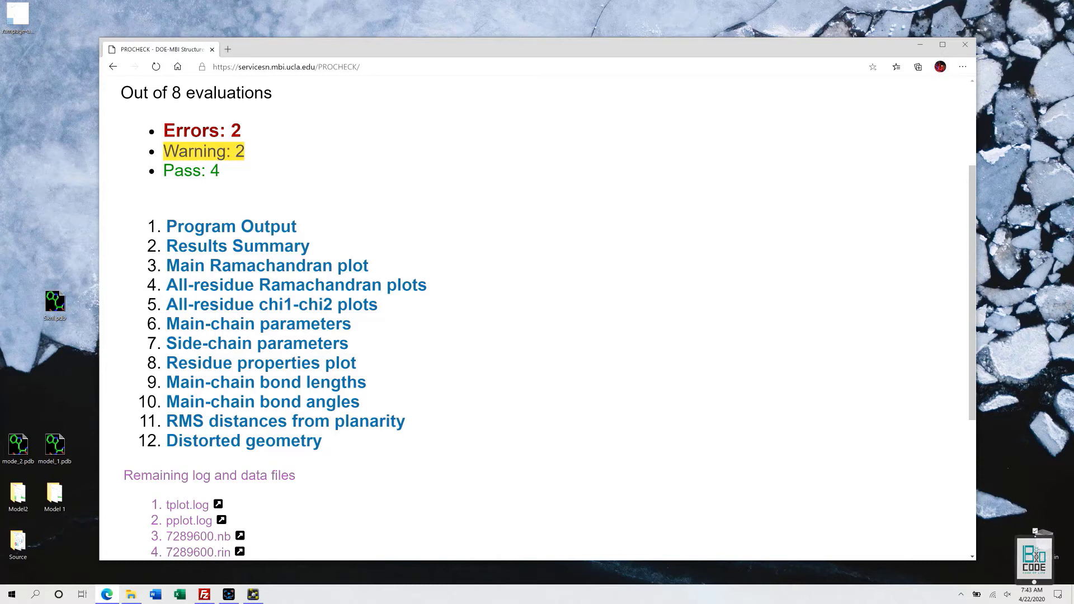
Step: Highlight the 'Errors: 2' and 'Pass: 4' counts in the model_1.pdb results
drag(164, 131, 244, 130)
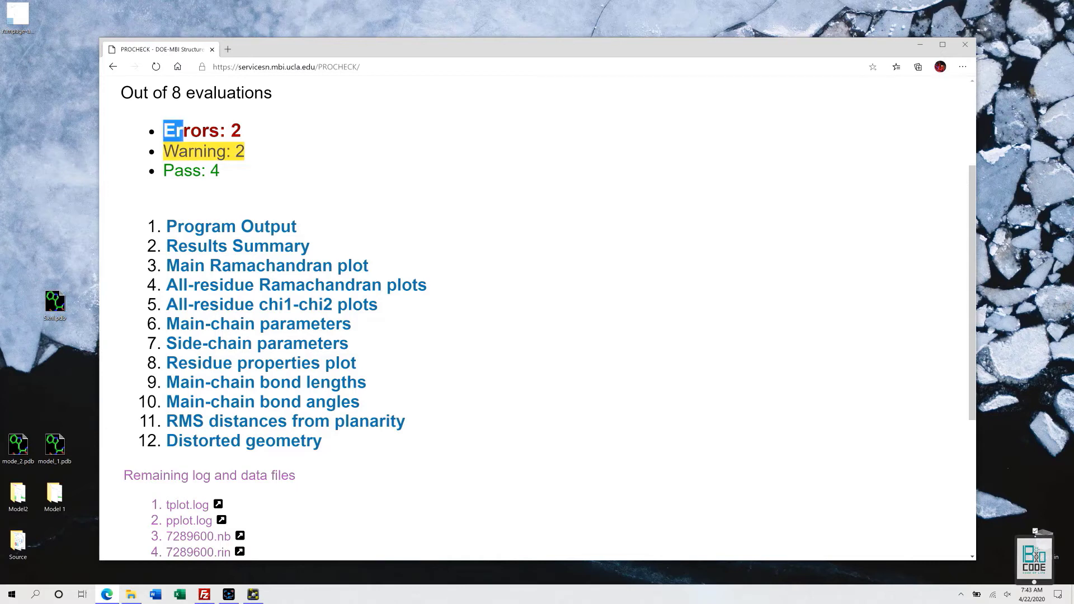
click(249, 138)
drag(164, 172, 241, 176)
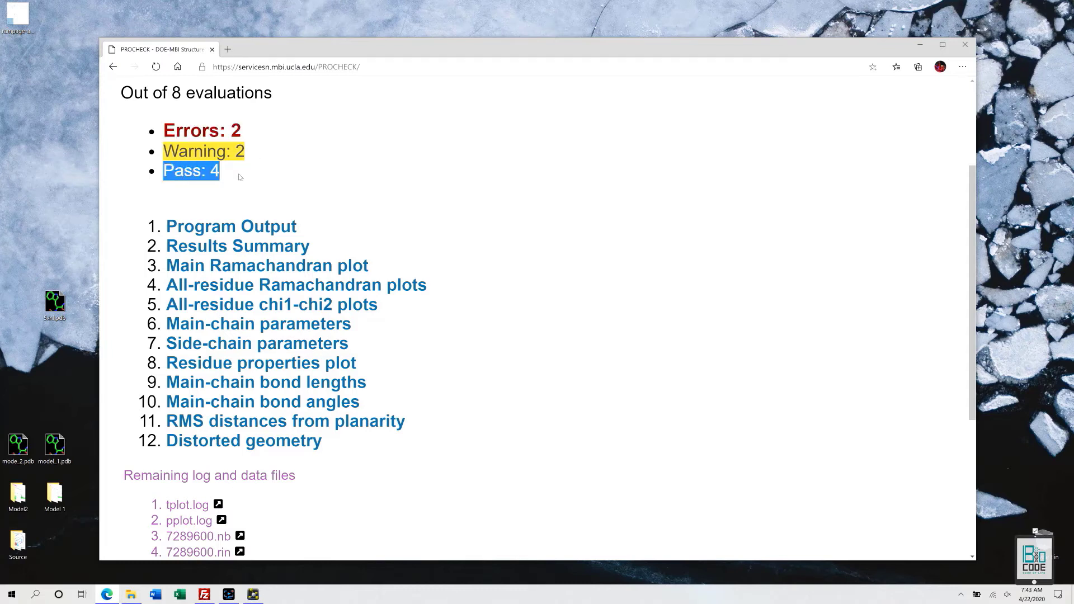
click(241, 177)
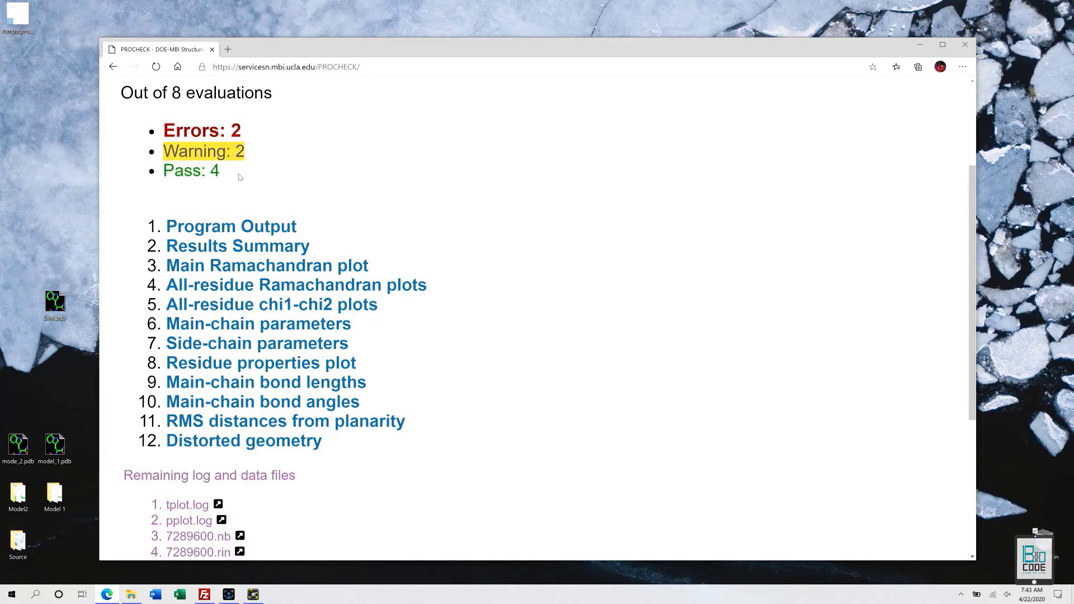
right_click(258, 246)
click(295, 252)
click(277, 48)
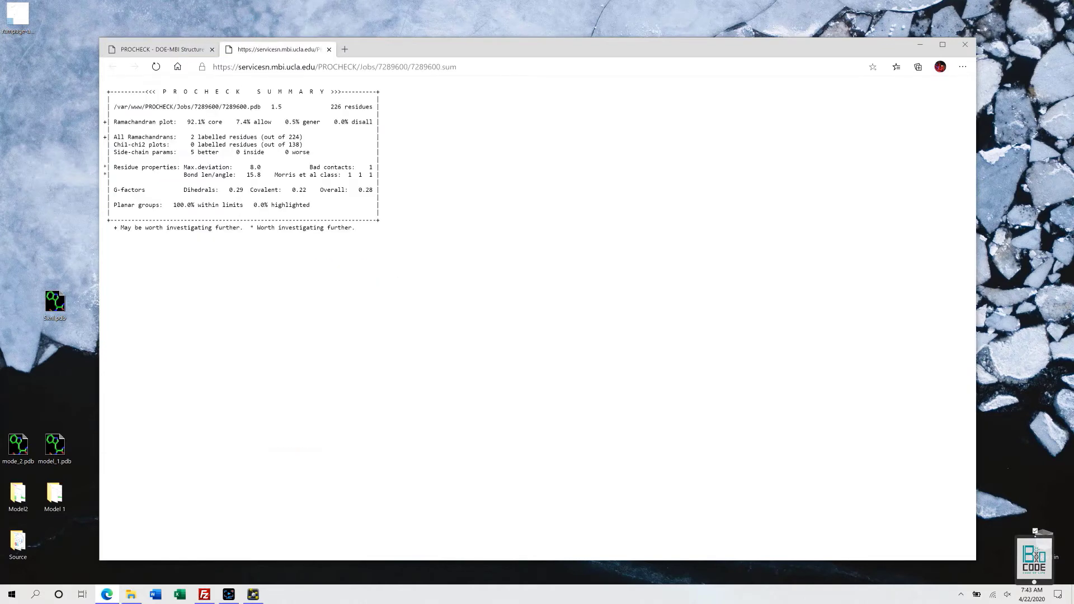
key(ctrl+plus)
key(ctrl+plus)
key(ctrl+plus)
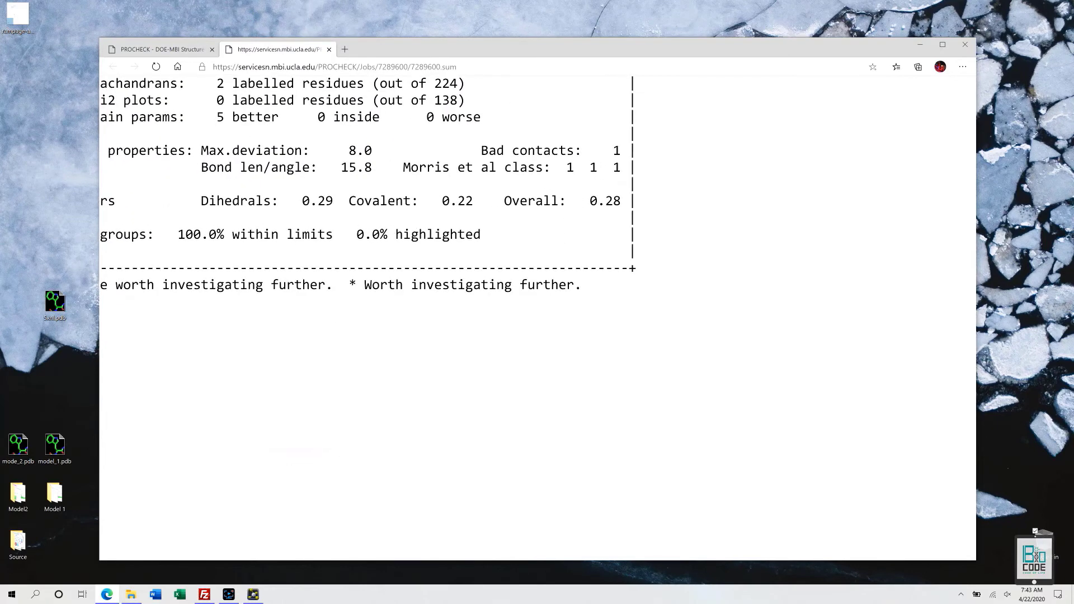
key(ctrl+plus)
key(ctrl+plus)
scroll(412, 252, up, 2)
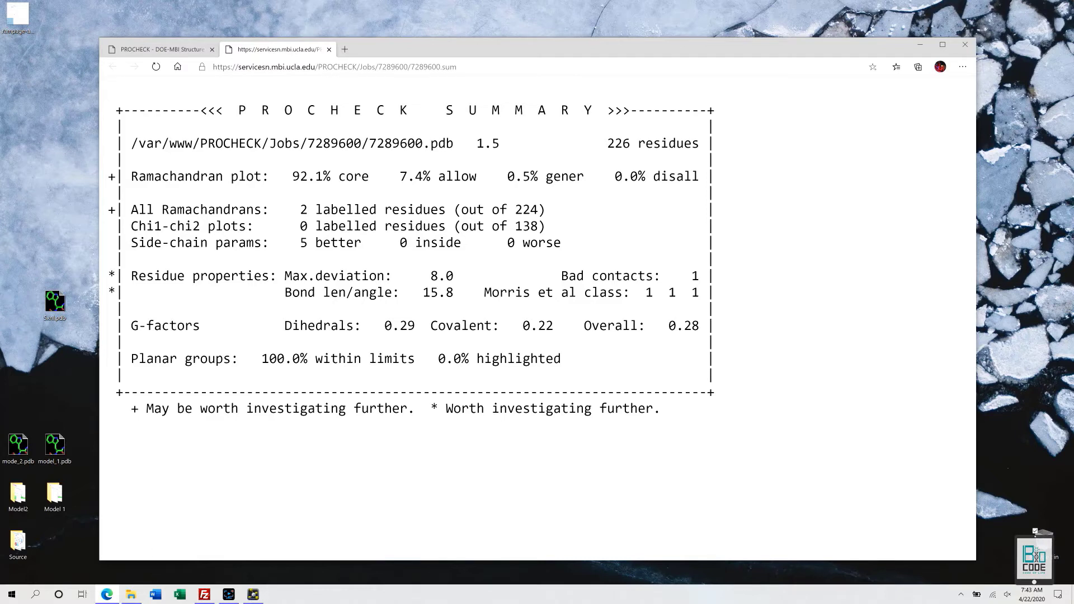
double_click(112, 177)
click(112, 177)
double_click(111, 177)
drag(110, 277, 245, 277)
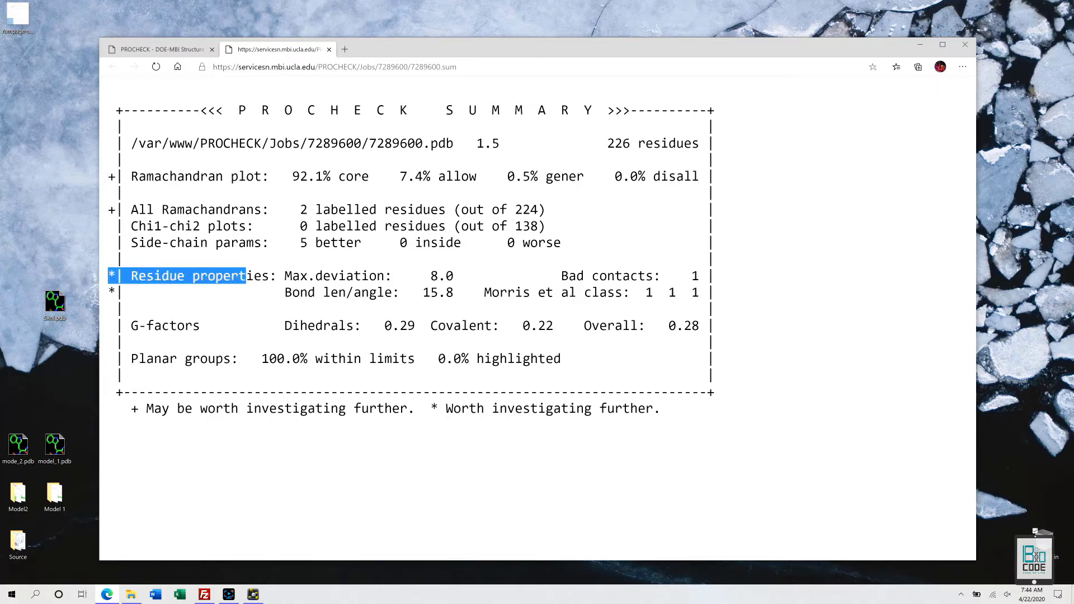
click(246, 277)
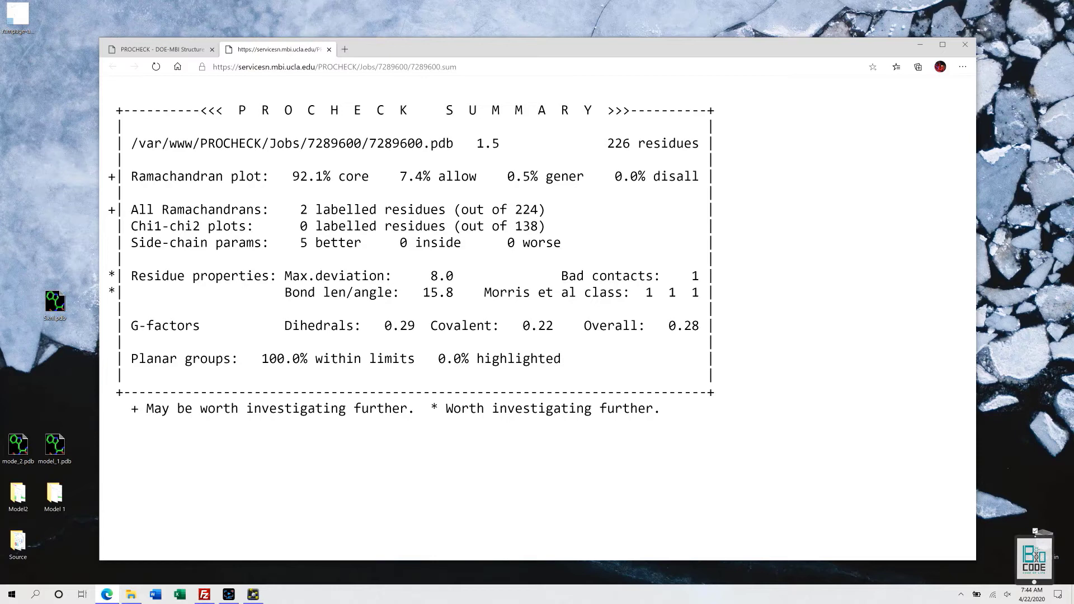
drag(285, 275, 459, 276)
click(454, 276)
click(459, 276)
drag(423, 292, 454, 293)
drag(252, 176, 504, 225)
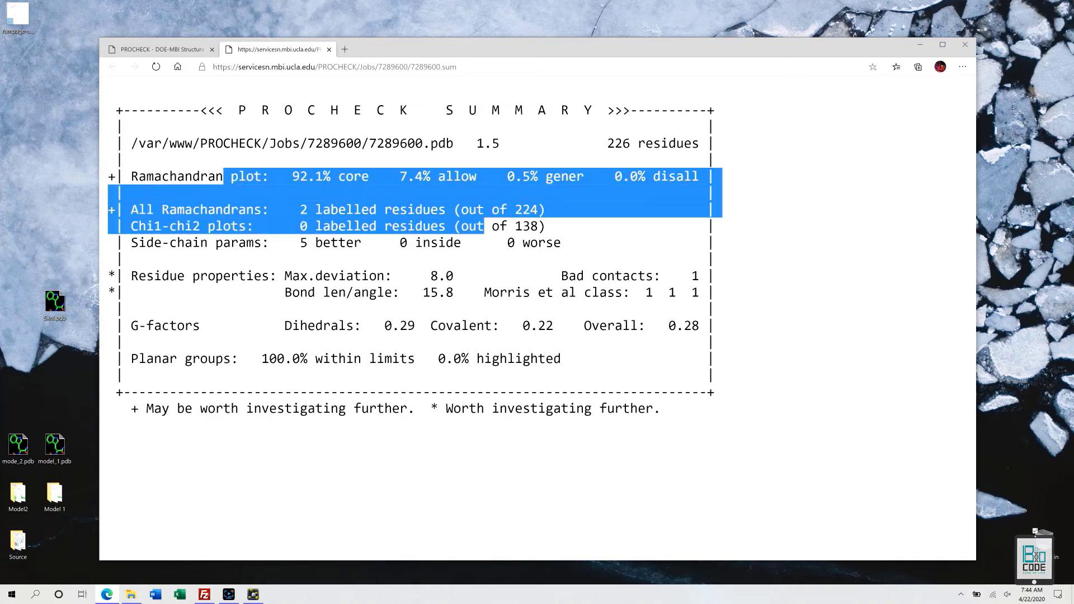
click(504, 251)
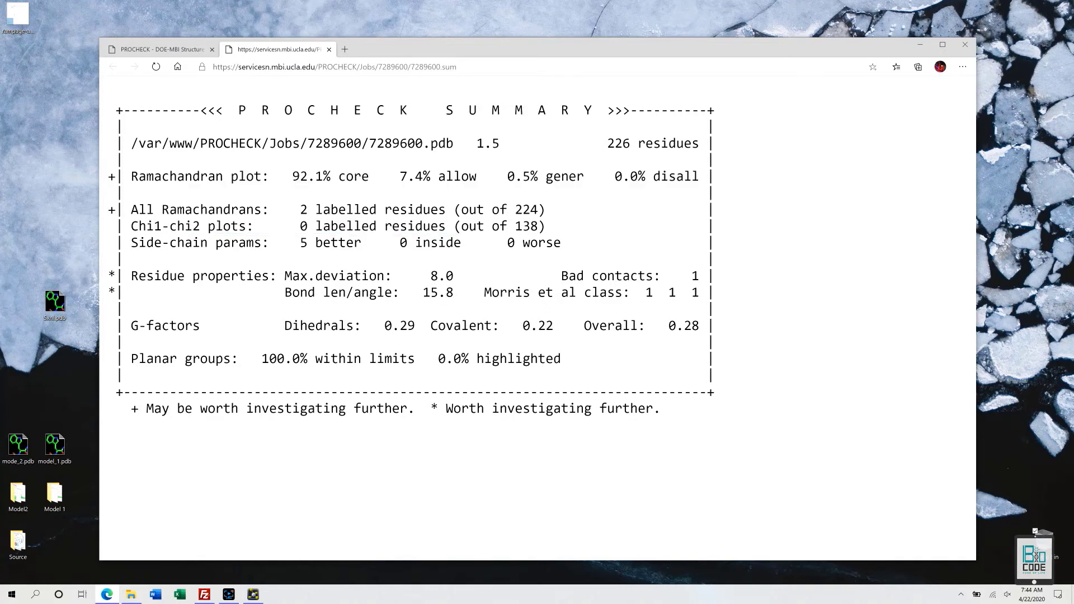
drag(292, 176, 369, 176)
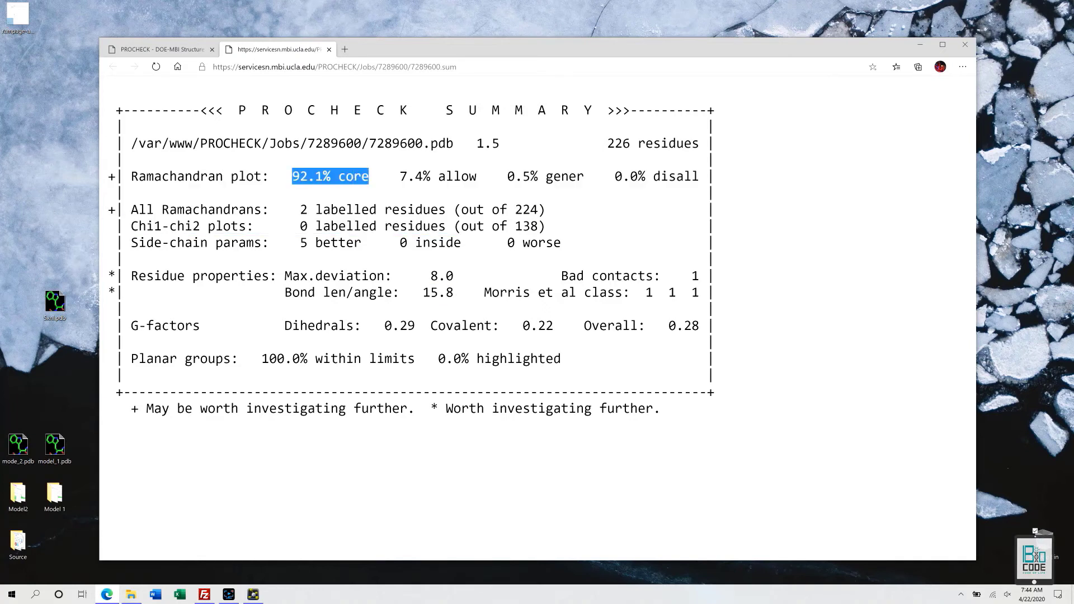
click(419, 251)
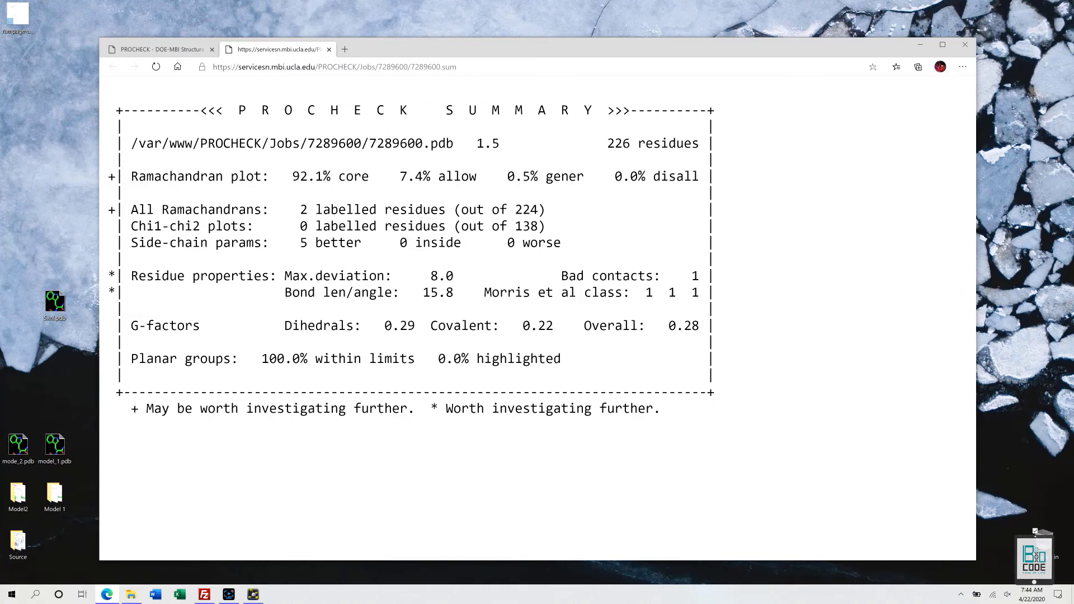
double_click(352, 176)
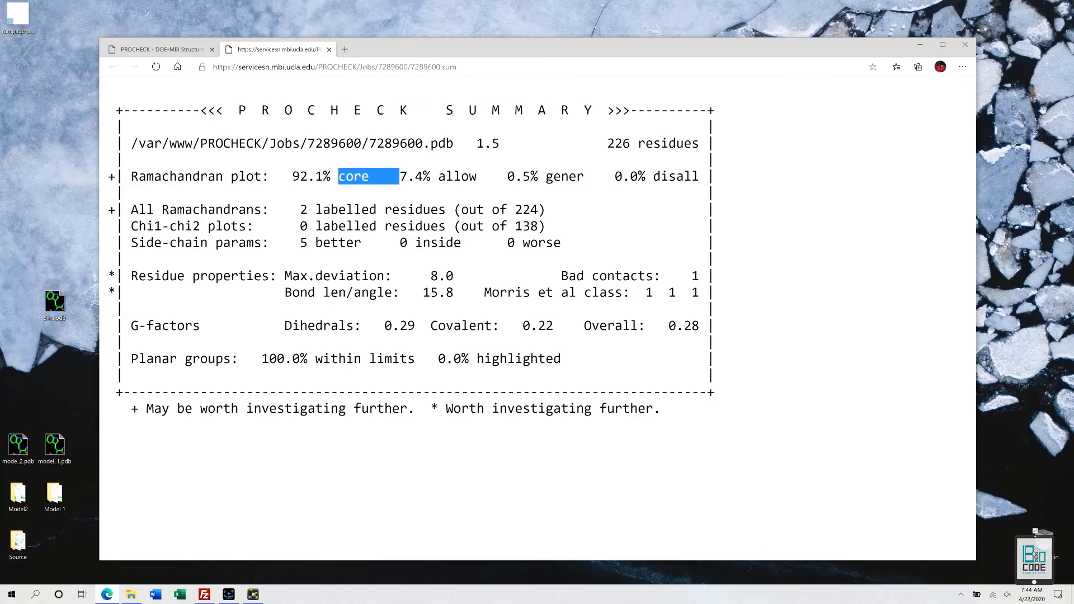
drag(400, 176, 476, 176)
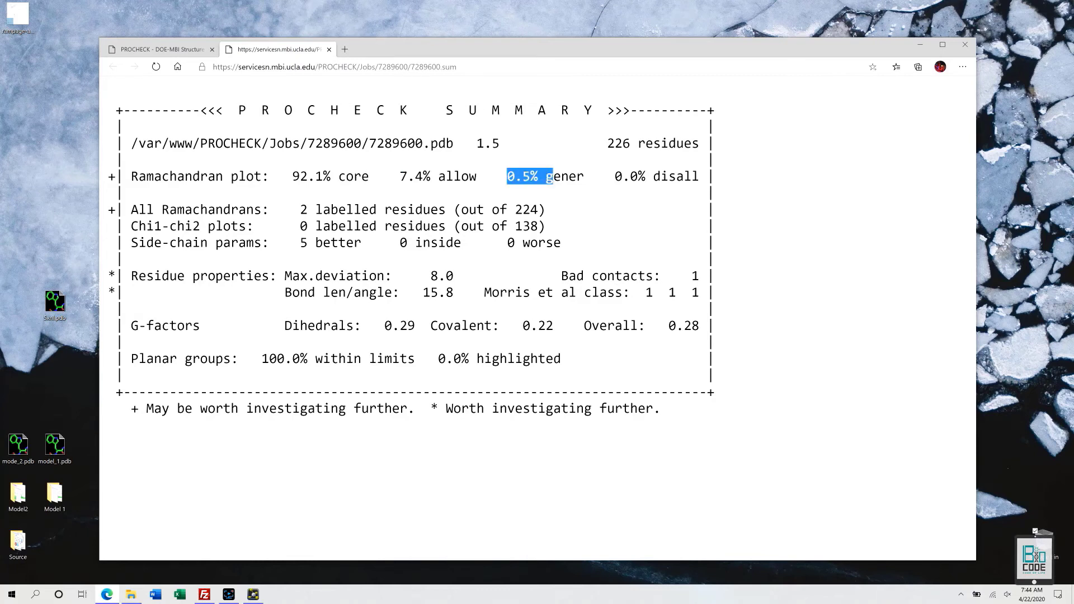
drag(552, 177, 693, 176)
click(571, 227)
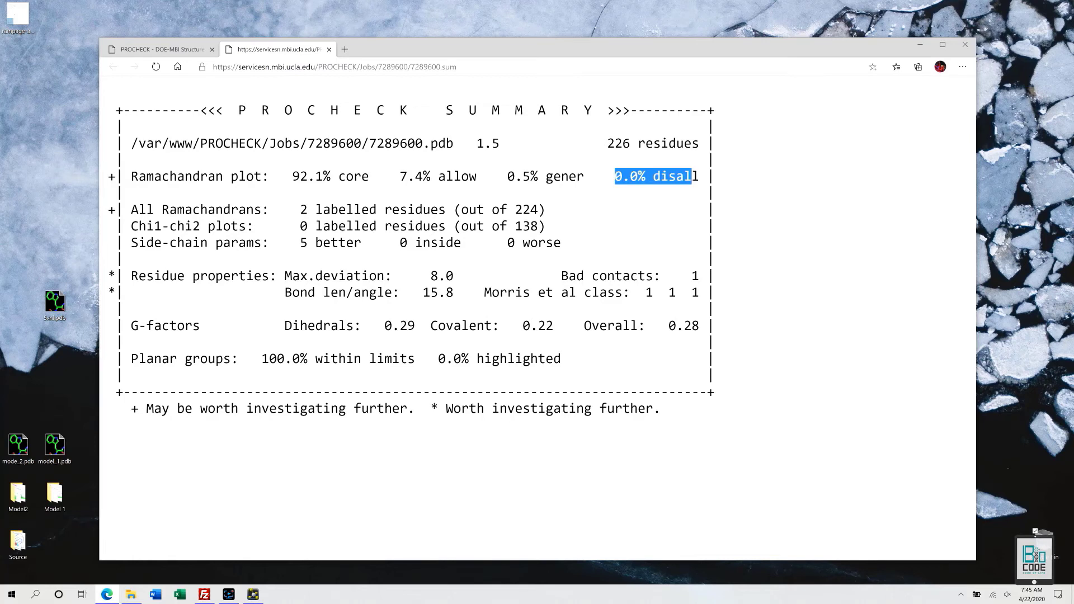
drag(131, 177, 584, 243)
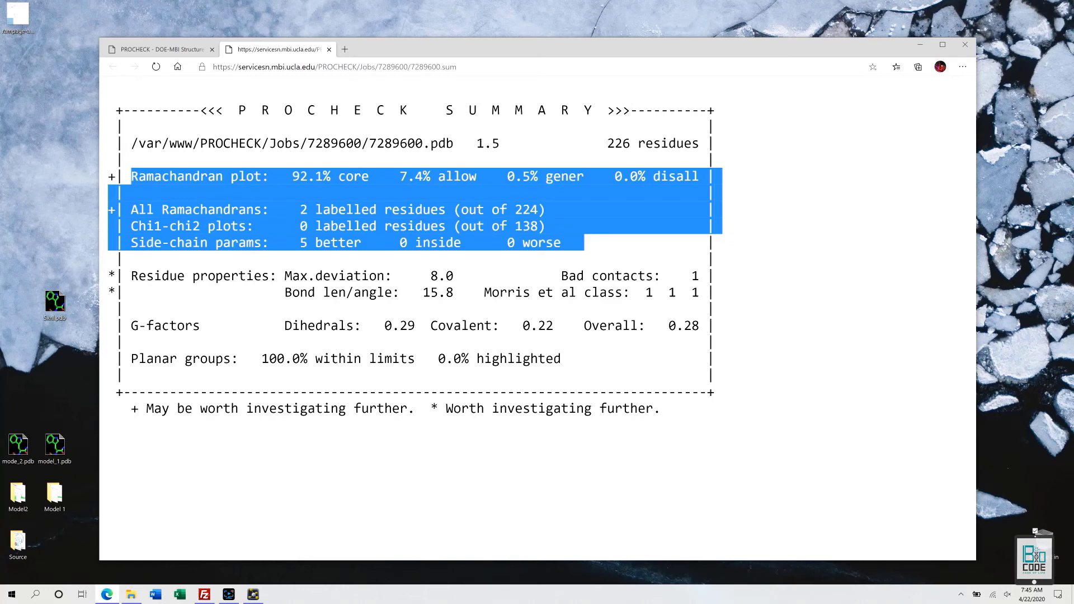
click(415, 462)
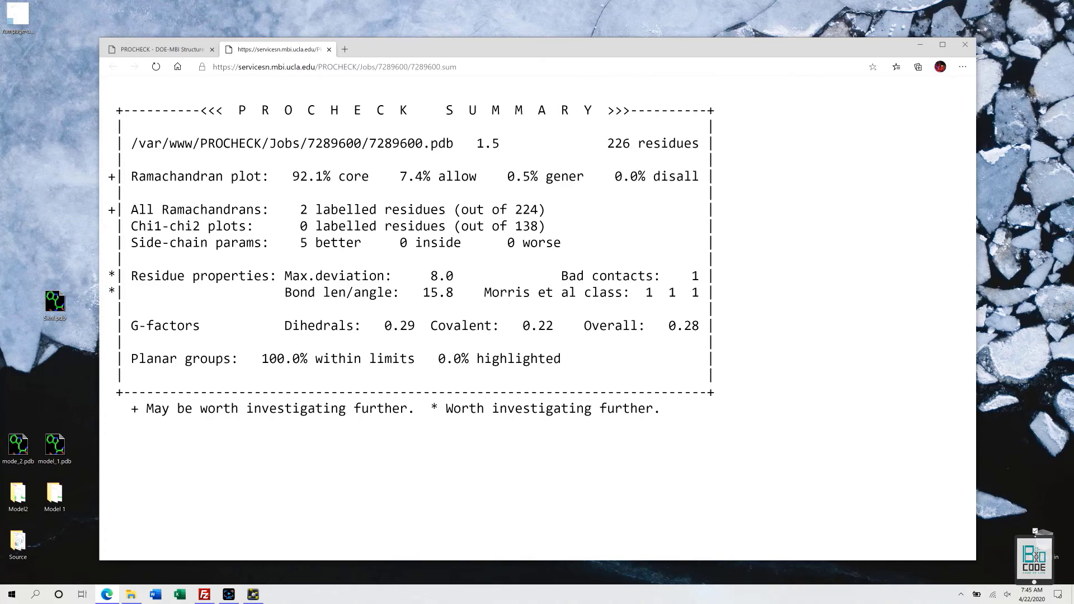
scroll(416, 336, down, 4)
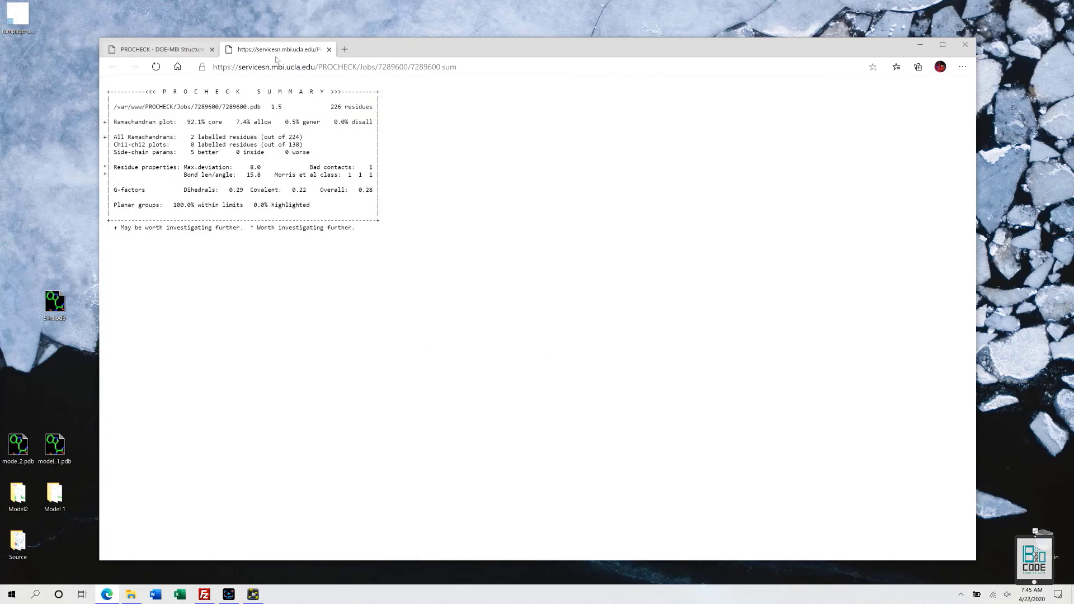
Step: Close the summary tab and download the Main Ramachandran plot PDF for model_1.pdb
click(328, 49)
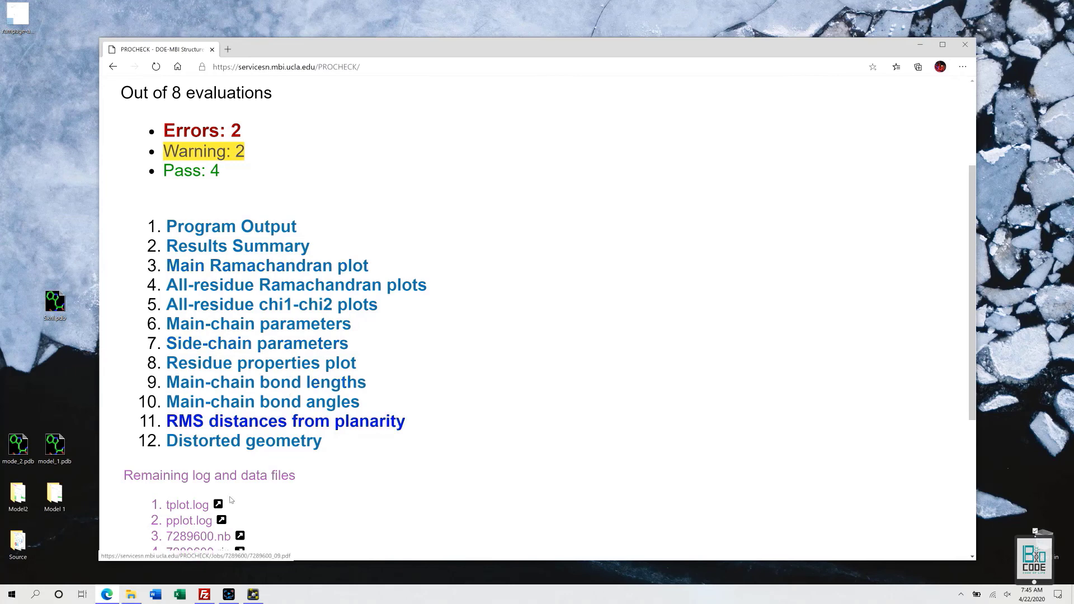
right_click(271, 266)
click(339, 271)
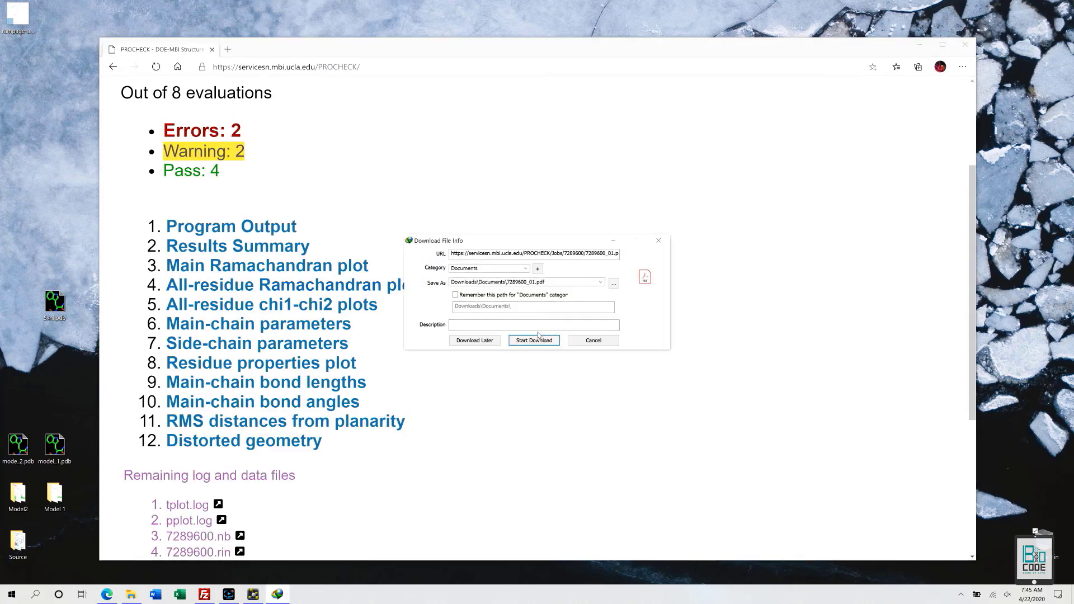
click(535, 340)
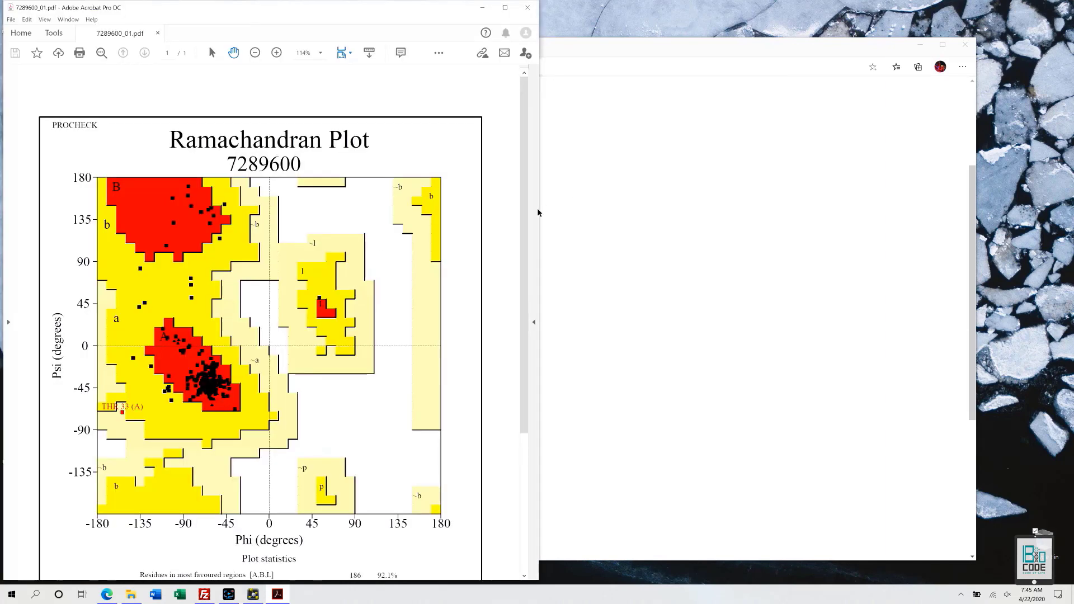
scroll(523, 277, down, 2)
scroll(523, 277, down, 3)
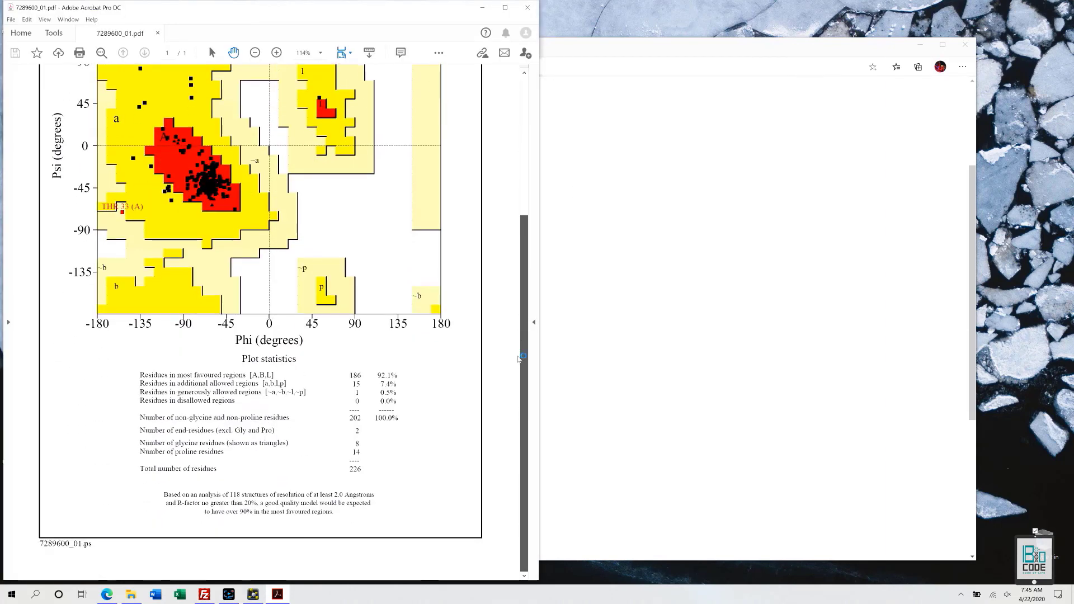
scroll(420, 252, up, 5)
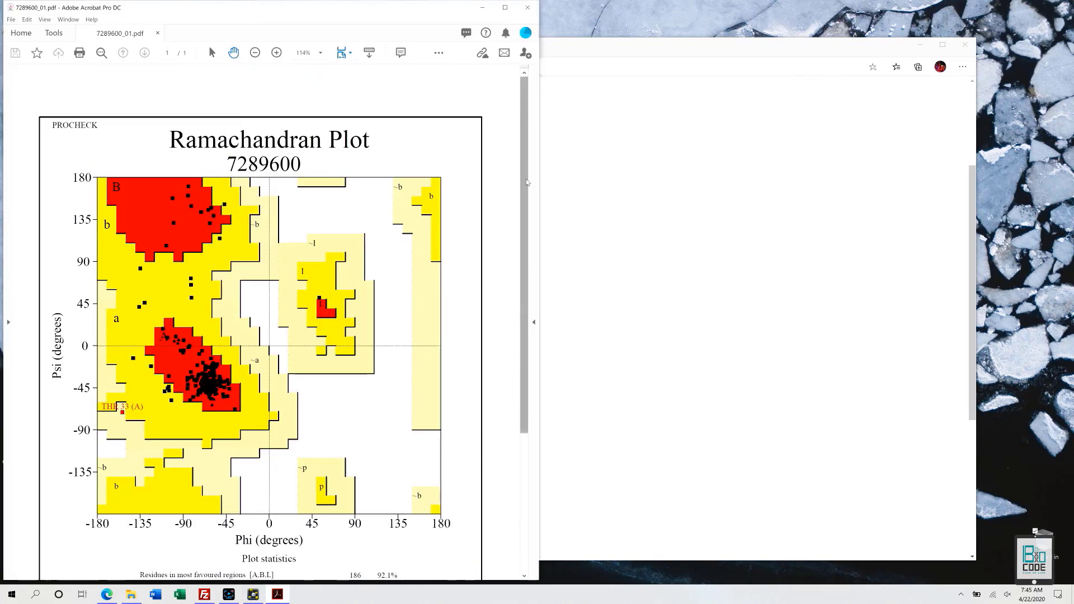